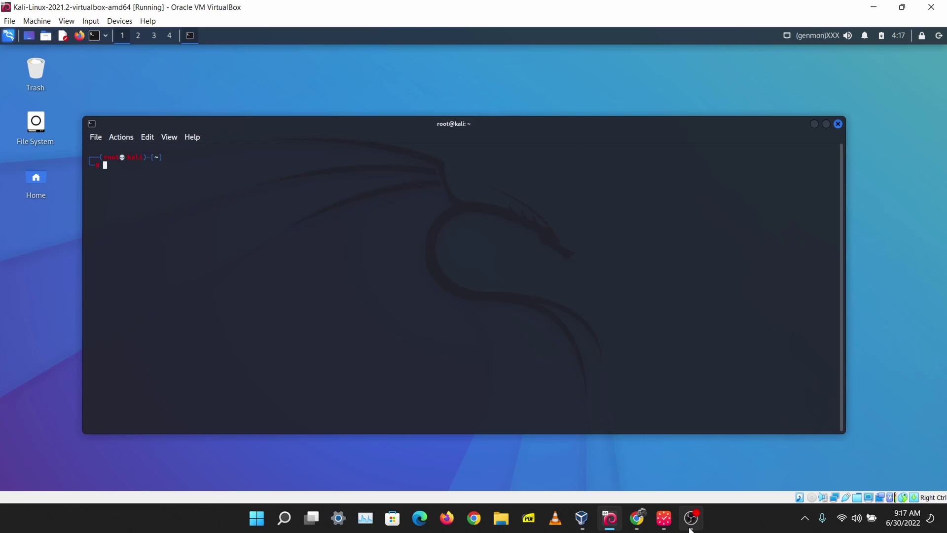
Step: Switch from the Kali virtual machine to the Chrome browser
{"action": "left_click", "coordinate": [637, 518]}
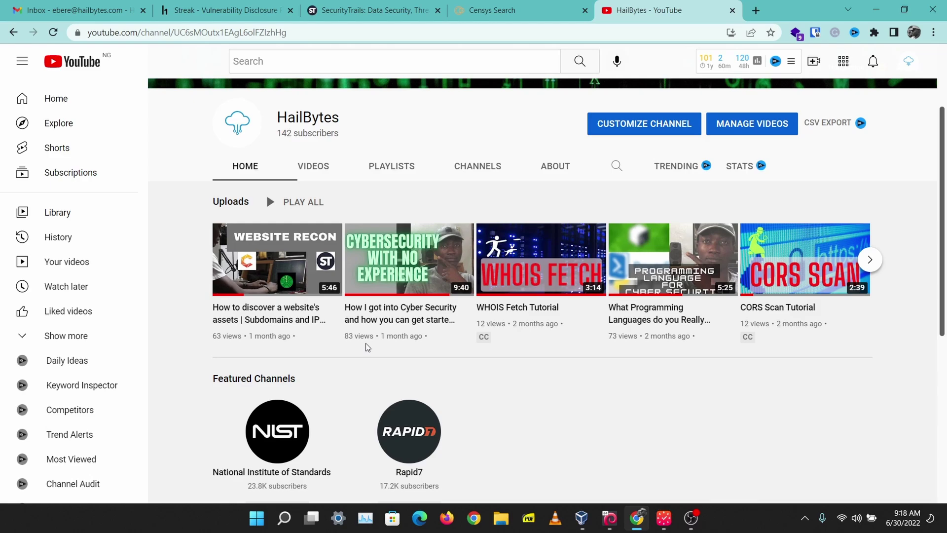
Step: Copy streak.com from Streak's HackerOne program page and load it in a new tab
{"action": "left_click", "coordinate": [224, 10]}
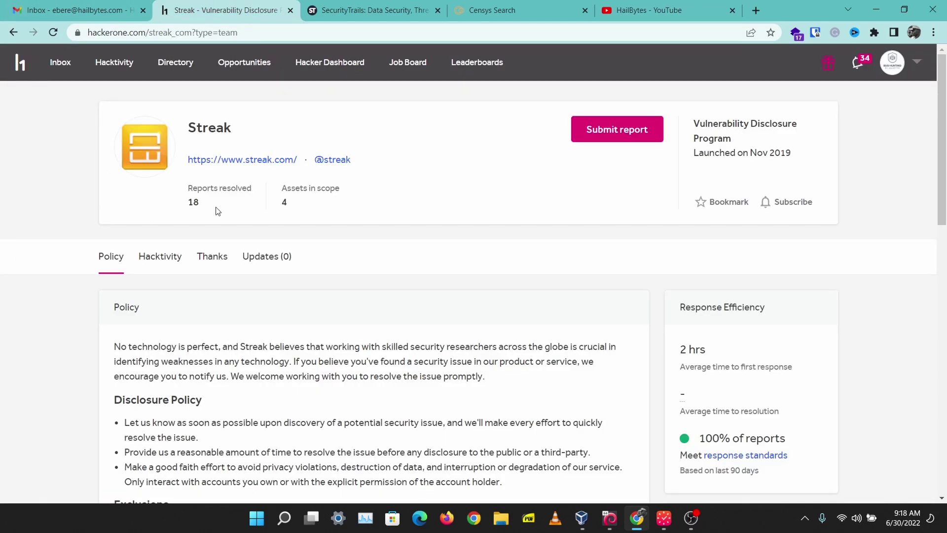
{"action": "left_click_drag", "start_coordinate": [302, 162], "coordinate": [247, 161]}
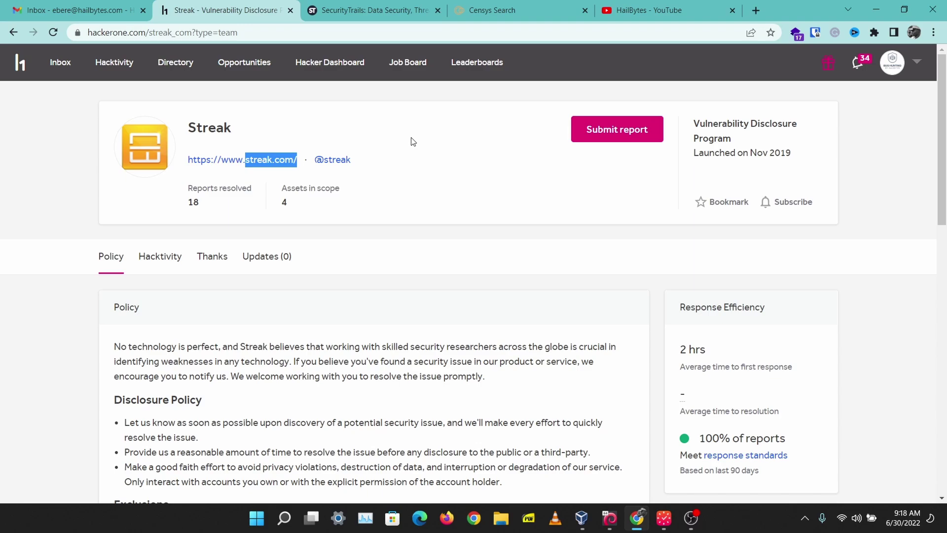
{"action": "key", "text": "ctrl+c"}
{"action": "key", "text": "ctrl+t"}
{"action": "key", "text": "ctrl+v"}
{"action": "key", "text": "Return"}
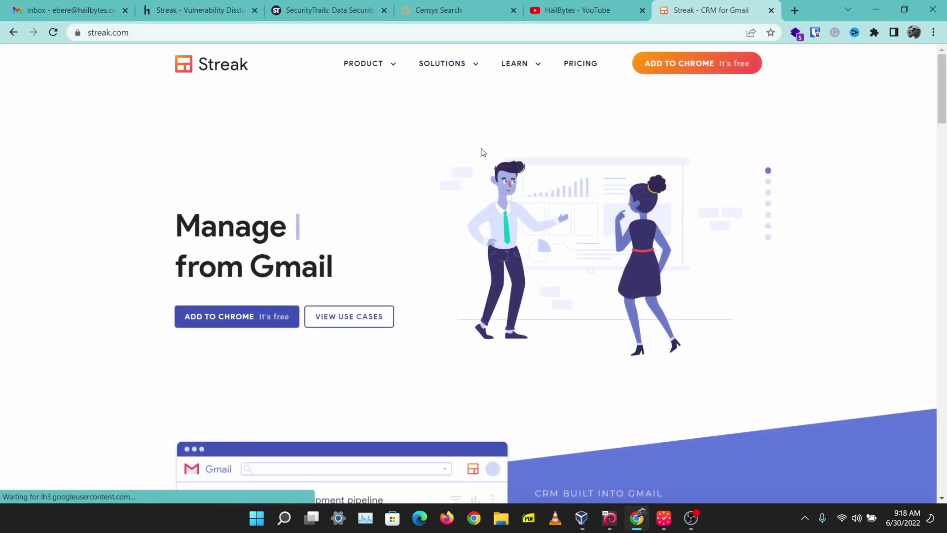
Step: Select the streak.com domain in the address bar for copying
{"action": "left_click", "coordinate": [131, 33]}
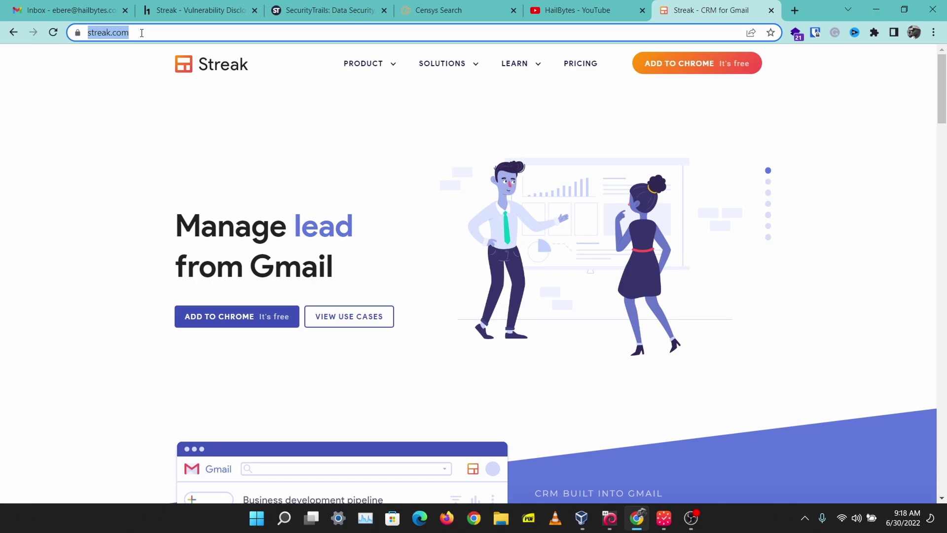
{"action": "left_click", "coordinate": [179, 33]}
{"action": "left_click_drag", "start_coordinate": [179, 33], "coordinate": [137, 33]}
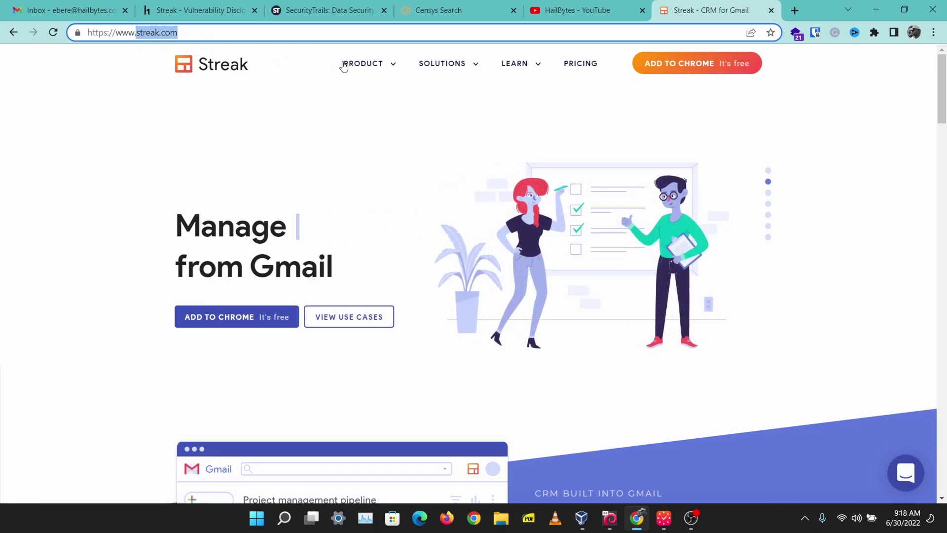
Step: Ping streak.com from the Kali terminal and stop it to see the statistics
{"action": "left_click", "coordinate": [610, 517]}
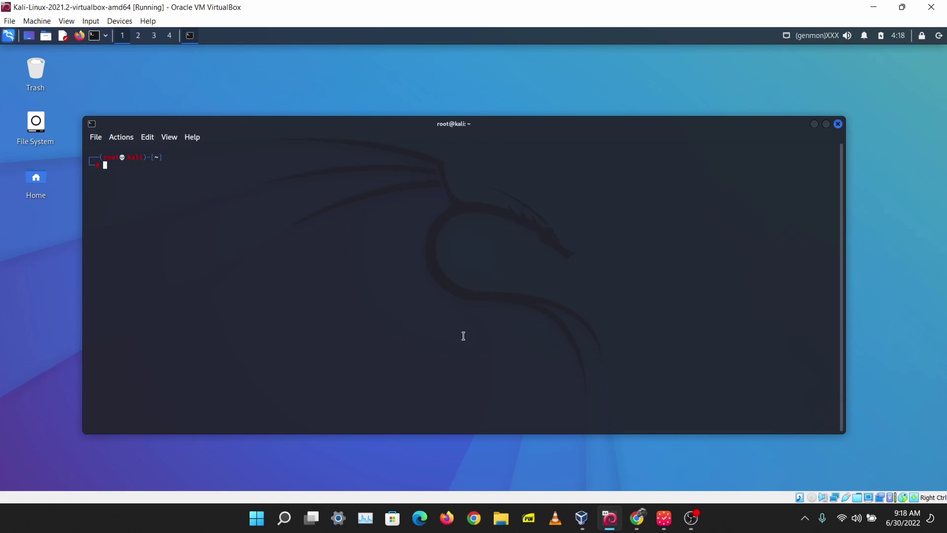
{"action": "type", "text": "ping"}
{"action": "key", "text": "ctrl+shift+v"}
{"action": "key", "text": "Return"}
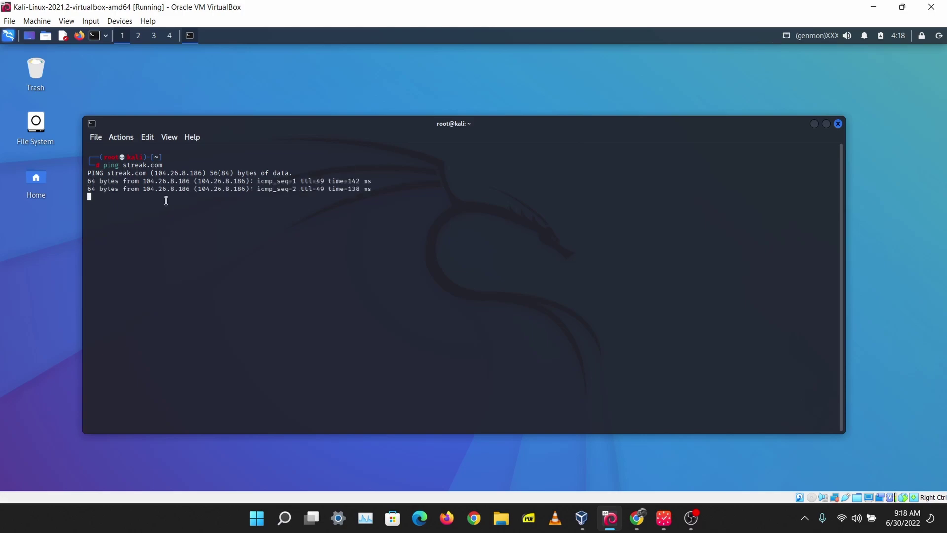
{"action": "key", "text": "ctrl+c"}
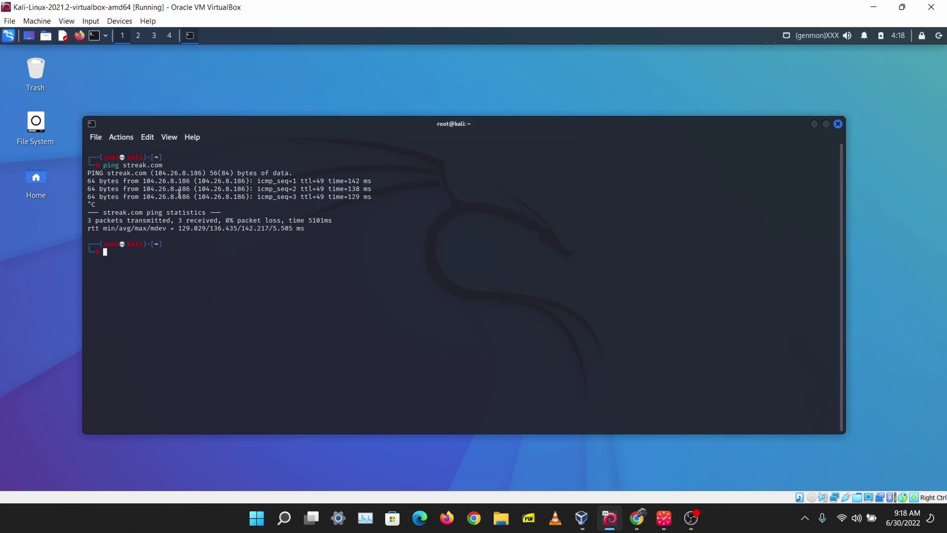
Step: Run nslookup streak.com and copy the resolved address 104.26.8.186
{"action": "type", "text": "nslookup"}
{"action": "key", "text": "ctrl+shift+v"}
{"action": "key", "text": "Return"}
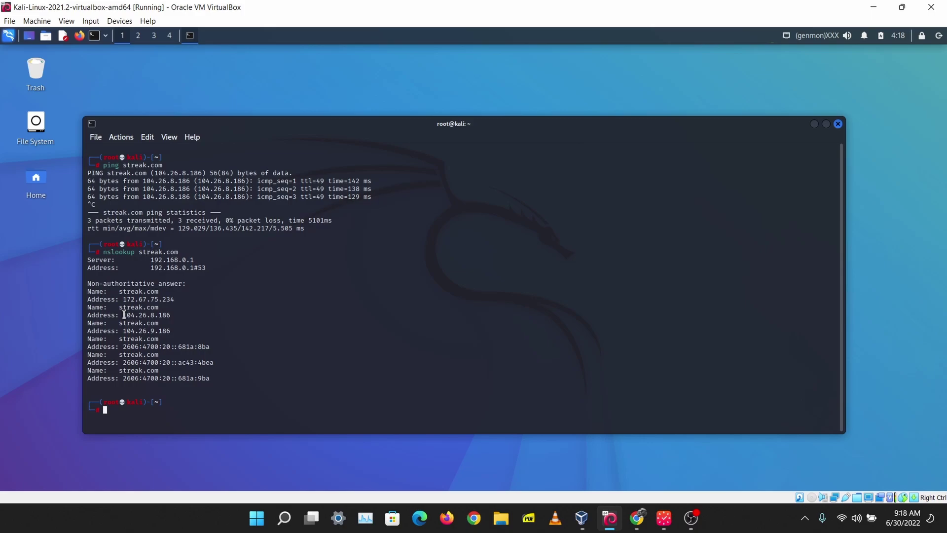
{"action": "left_click_drag", "start_coordinate": [126, 315], "coordinate": [174, 314]}
{"action": "left_click_drag", "start_coordinate": [175, 315], "coordinate": [122, 314]}
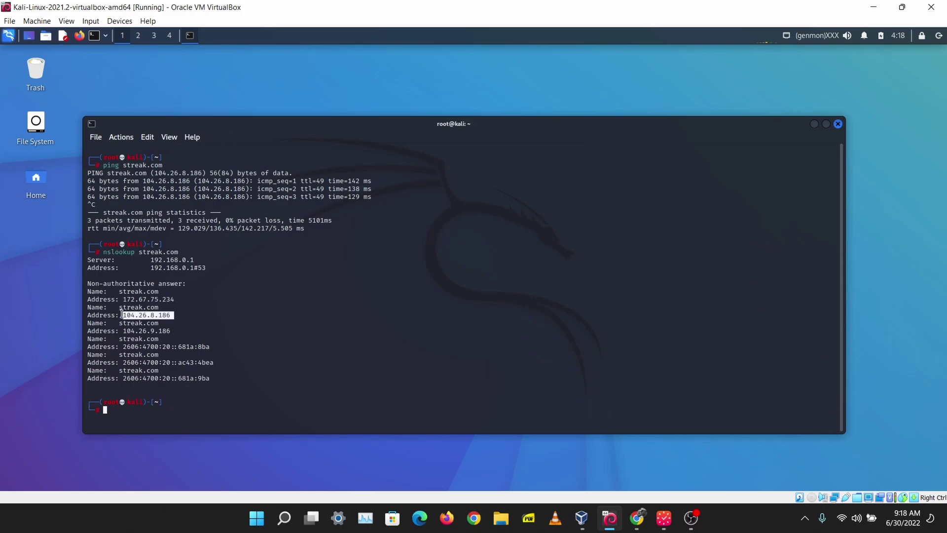
{"action": "right_click", "coordinate": [156, 316]}
{"action": "left_click", "coordinate": [192, 323]}
Step: Load 104.26.8.186 in a new Chrome tab, getting Cloudflare Error 1003, then move to SecurityTrails
{"action": "left_click", "coordinate": [637, 518]}
{"action": "key", "text": "ctrl+t"}
{"action": "key", "text": "ctrl+v"}
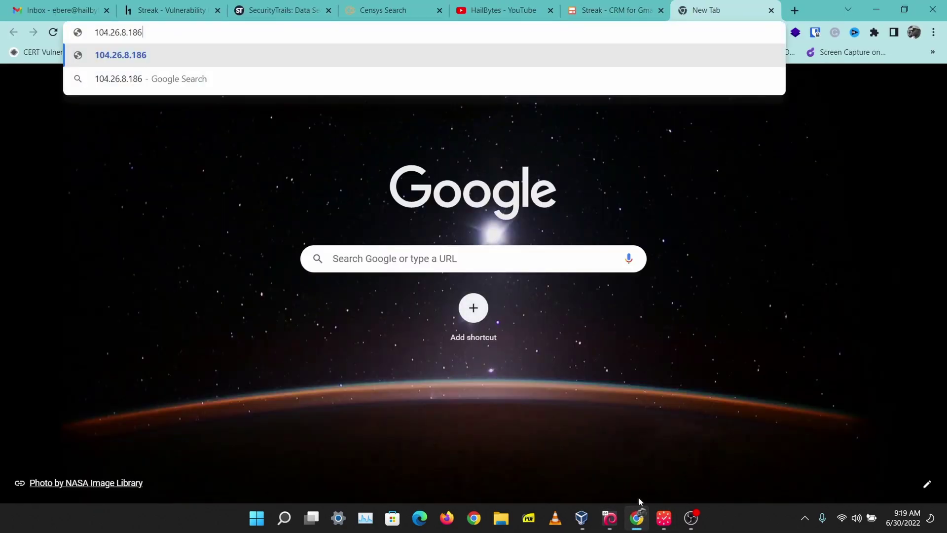
{"action": "key", "text": "Return"}
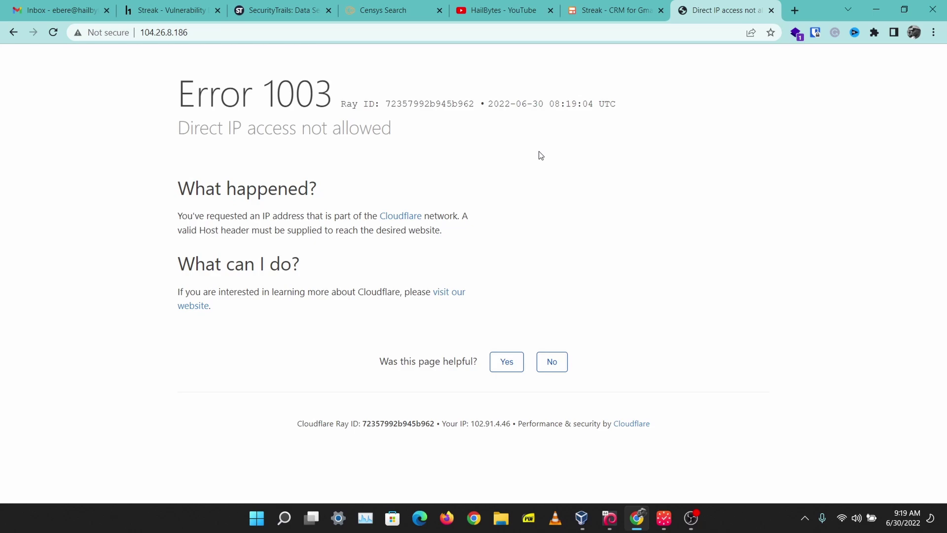
{"action": "left_click", "coordinate": [611, 10]}
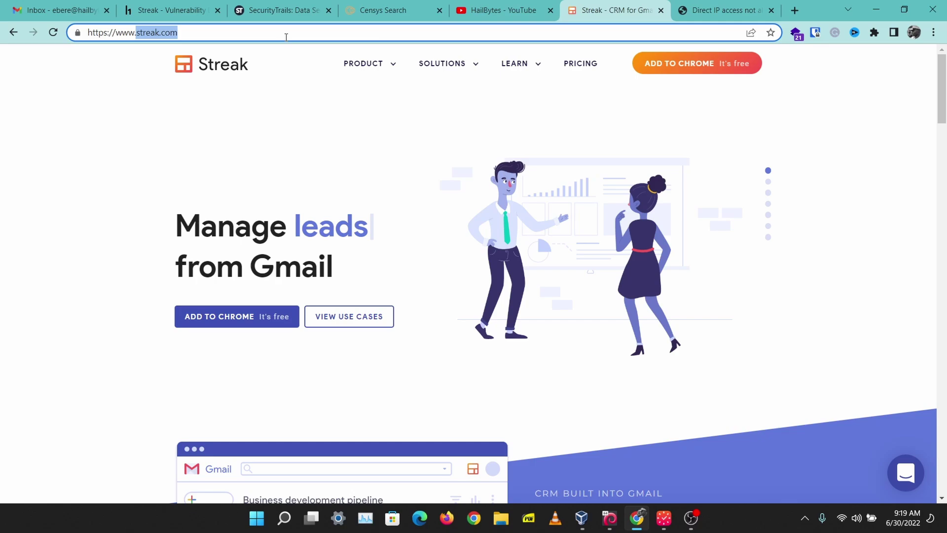
{"action": "left_click", "coordinate": [385, 10]}
Step: Search SecurityTrails for streak.com and open its historical A records
{"action": "left_click", "coordinate": [268, 6]}
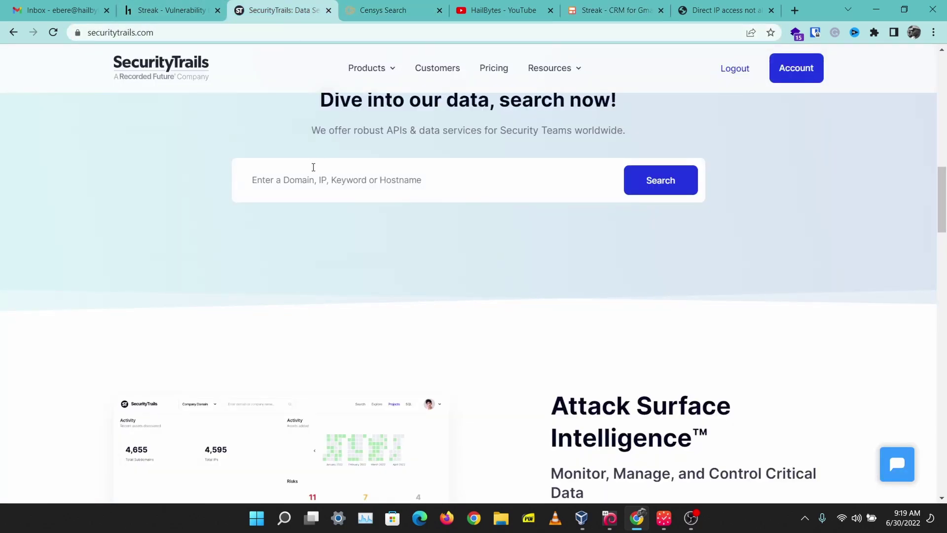
{"action": "left_click", "coordinate": [343, 190]}
{"action": "key", "text": "ctrl+v"}
{"action": "key", "text": "Return"}
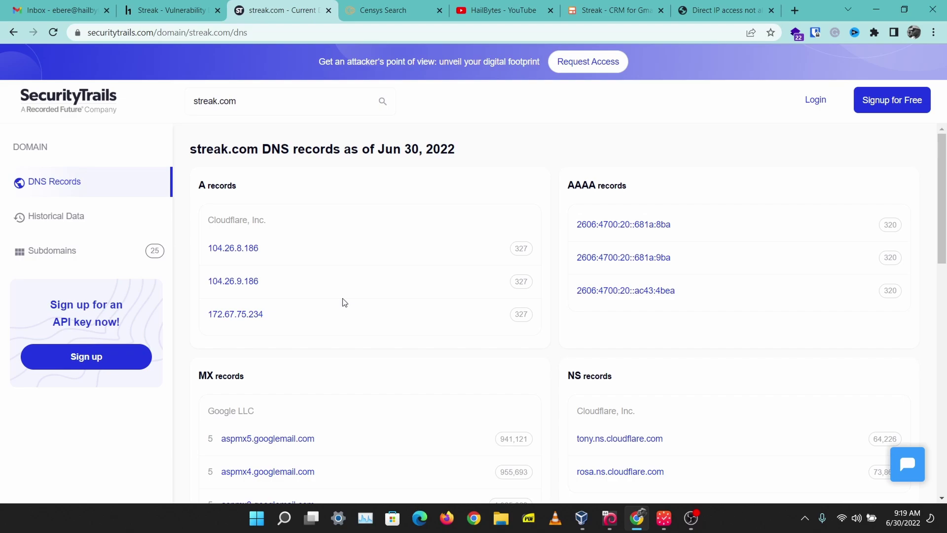
{"action": "left_click", "coordinate": [81, 218]}
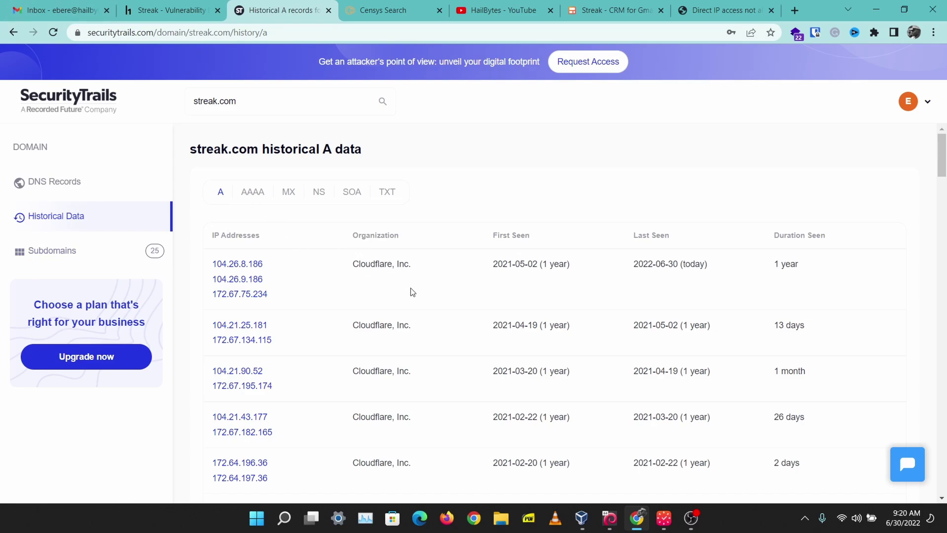
Step: Highlight the 2013–2018 gandi.net row and copy its old IP 217.70.184.38
{"action": "scroll", "coordinate": [415, 296], "scroll_direction": "down", "scroll_amount": 5}
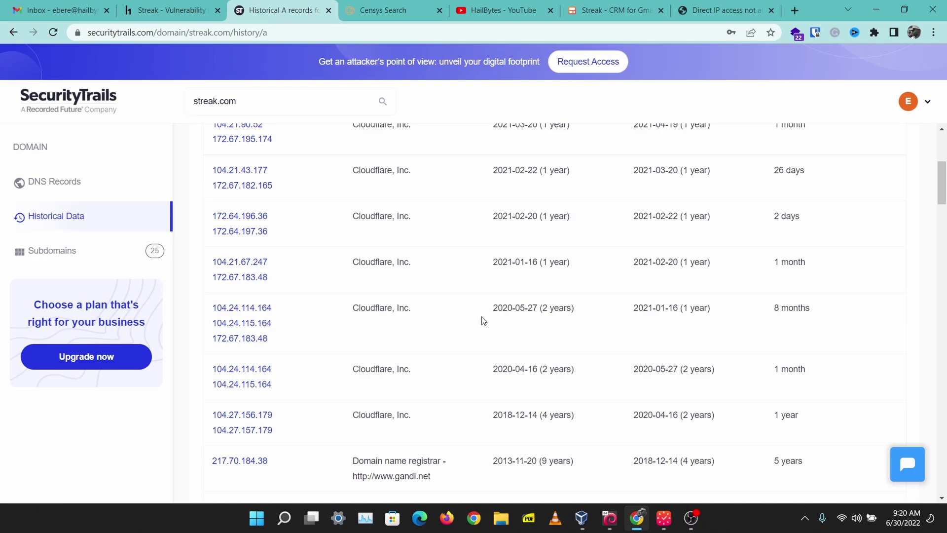
{"action": "scroll", "coordinate": [414, 369], "scroll_direction": "down", "scroll_amount": 1}
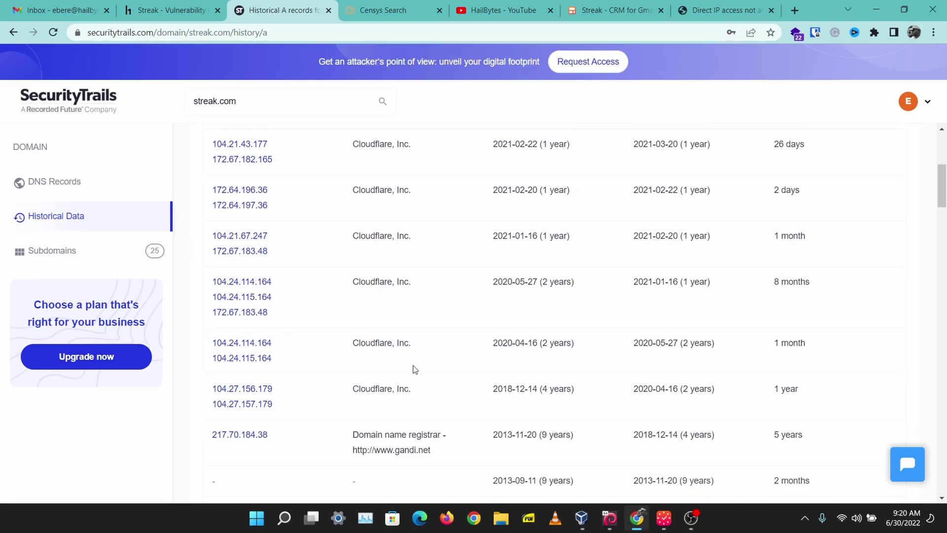
{"action": "scroll", "coordinate": [414, 369], "scroll_direction": "down", "scroll_amount": 2}
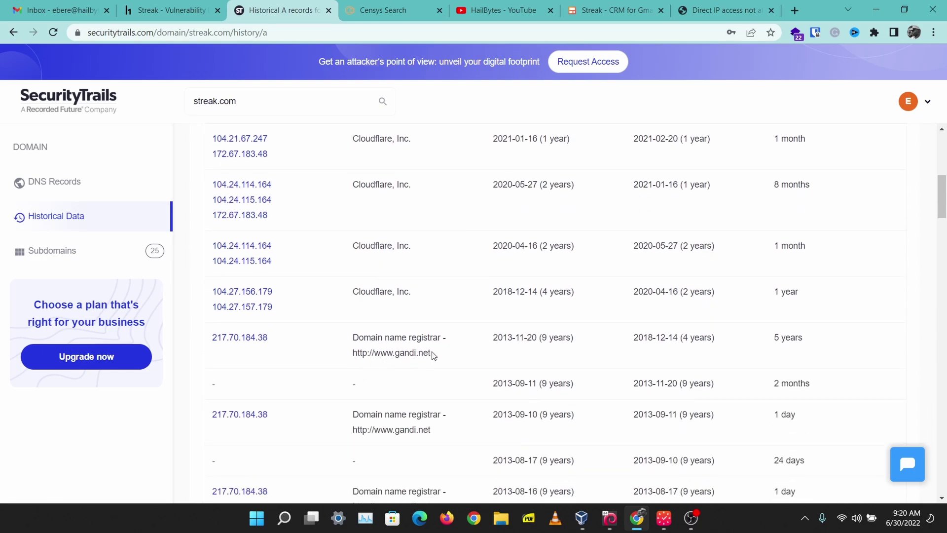
{"action": "left_click_drag", "start_coordinate": [439, 357], "coordinate": [401, 353]}
{"action": "left_click_drag", "start_coordinate": [715, 344], "coordinate": [668, 346]}
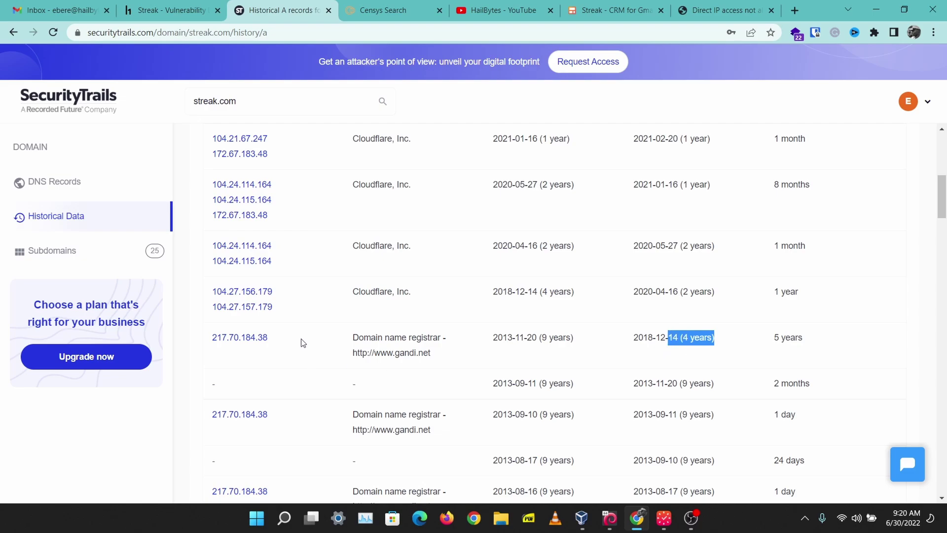
{"action": "left_click_drag", "start_coordinate": [275, 341], "coordinate": [213, 341]}
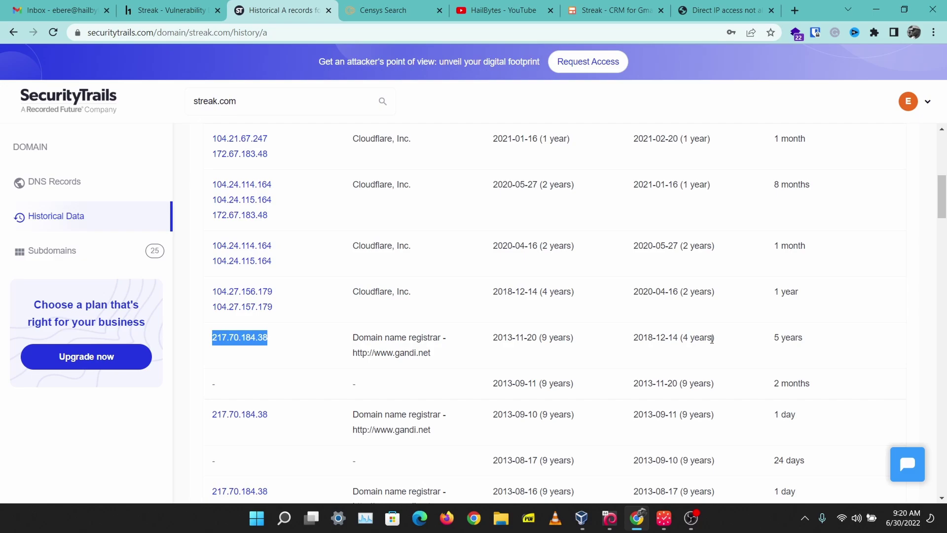
{"action": "key", "text": "ctrl+c"}
Step: Load 217.70.184.38 directly, close its 404 page, and select streak.com in the search box
{"action": "key", "text": "ctrl+t"}
{"action": "key", "text": "ctrl+v"}
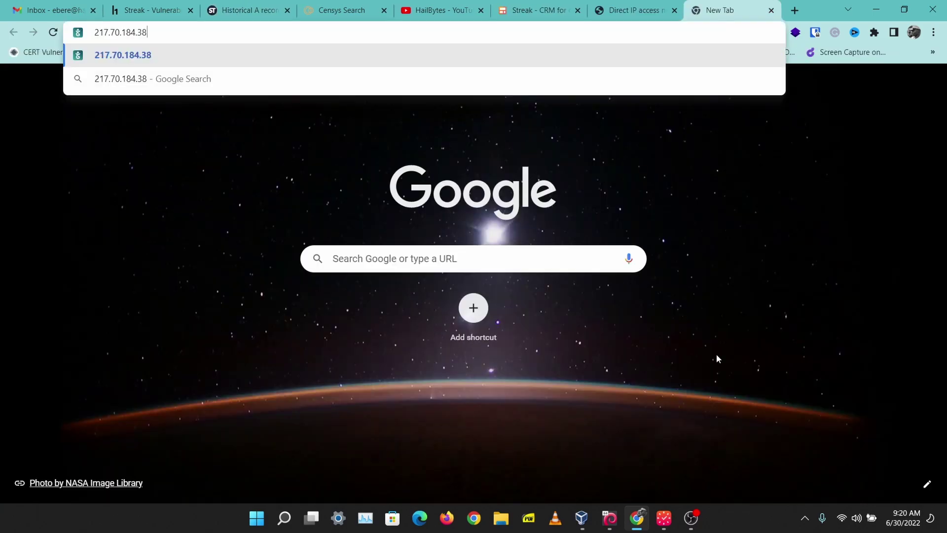
{"action": "key", "text": "Return"}
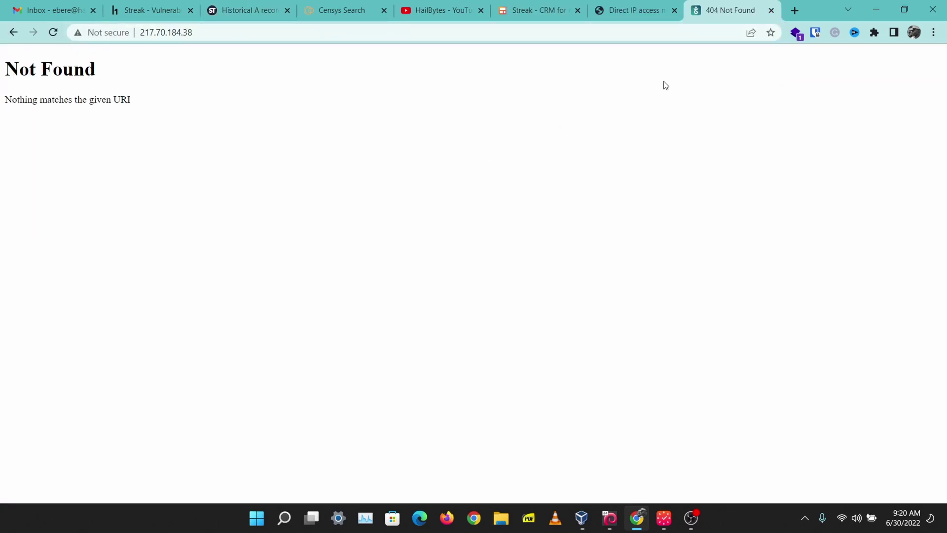
{"action": "left_click", "coordinate": [771, 10]}
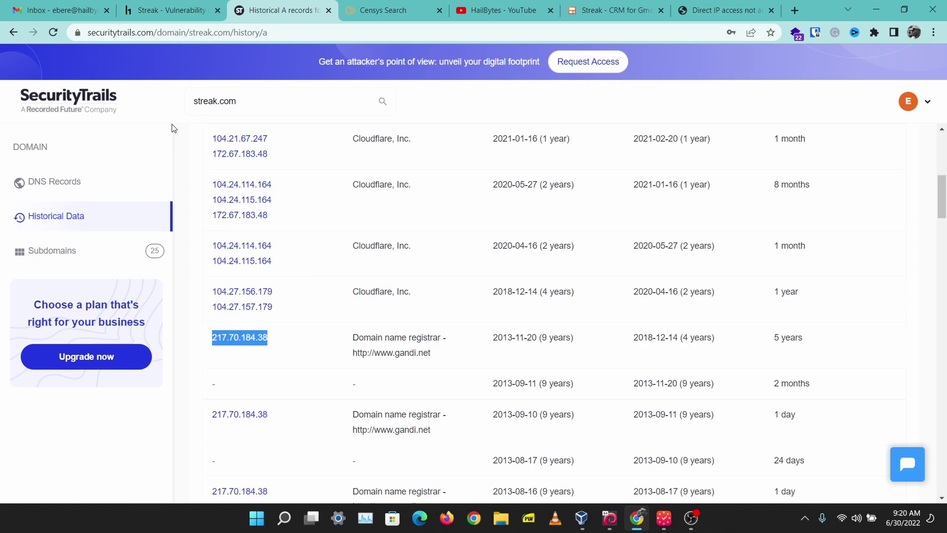
{"action": "left_click_drag", "start_coordinate": [318, 96], "coordinate": [141, 99]}
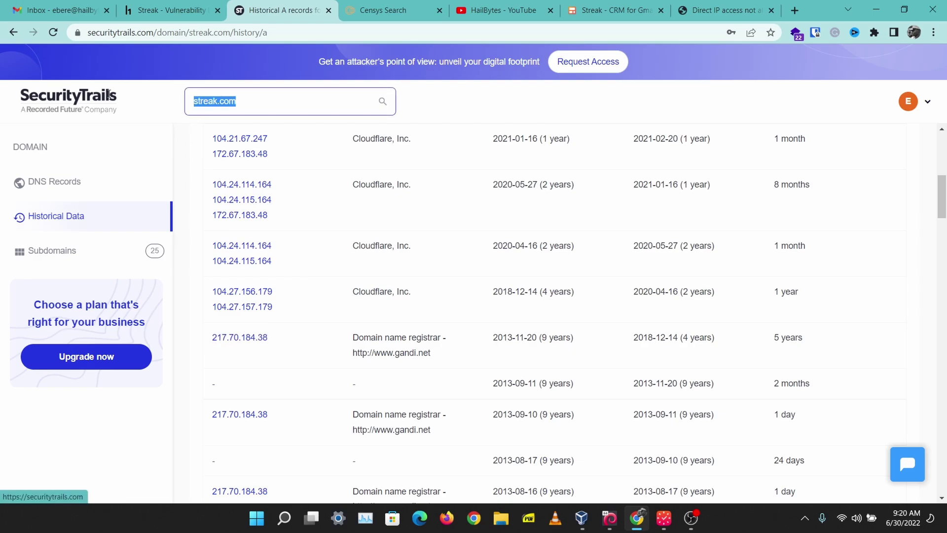
Step: Search Censys hosts for streak.com and load the first host 35.241.23.109, which returns Not Found
{"action": "left_click", "coordinate": [387, 10]}
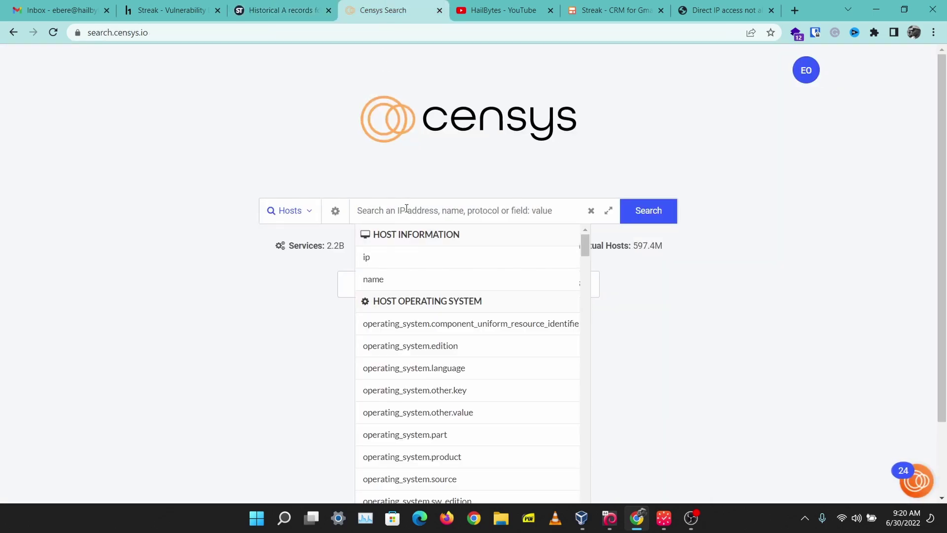
{"action": "key", "text": "ctrl+v"}
{"action": "key", "text": "Return"}
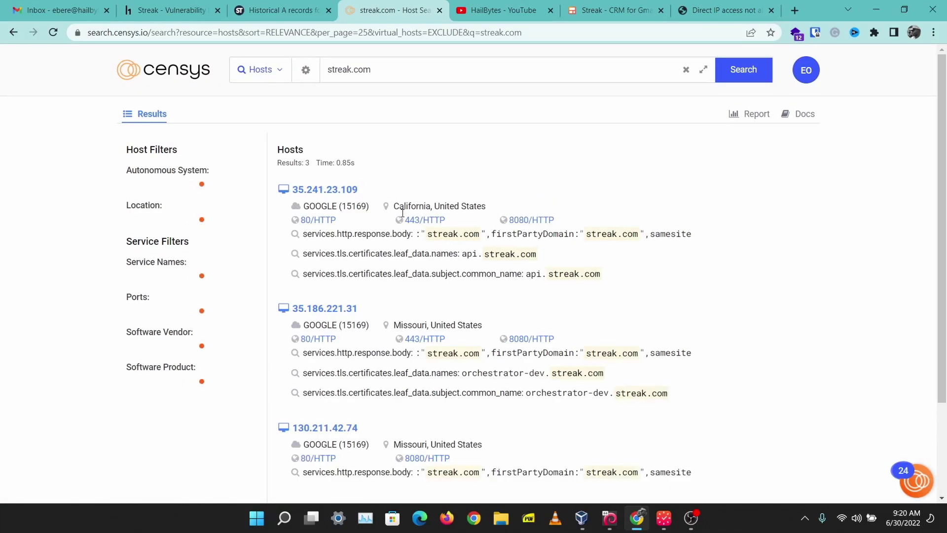
{"action": "left_click_drag", "start_coordinate": [359, 190], "coordinate": [292, 192]}
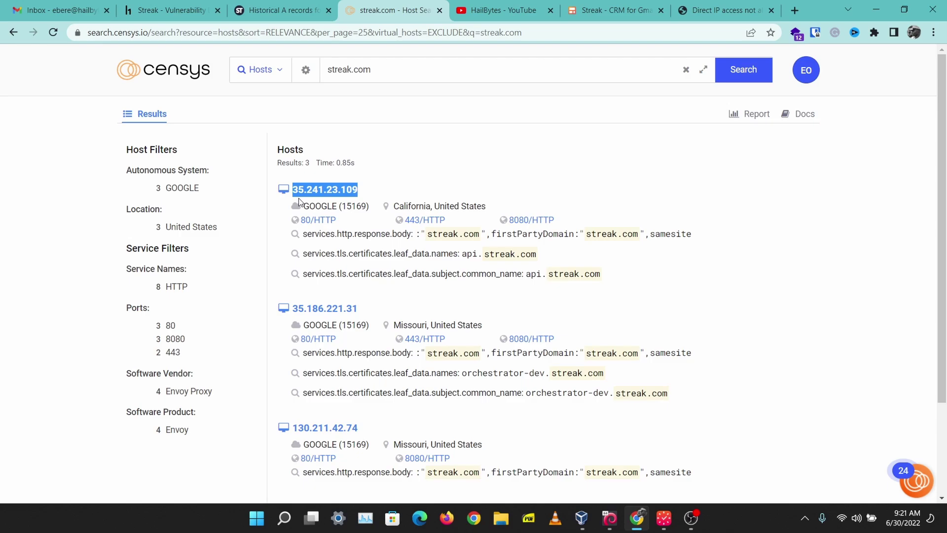
{"action": "key", "text": "ctrl+t"}
{"action": "type", "text": "v"}
{"action": "key", "text": "ctrl+v"}
{"action": "key", "text": "Return"}
{"action": "left_click", "coordinate": [370, 7]}
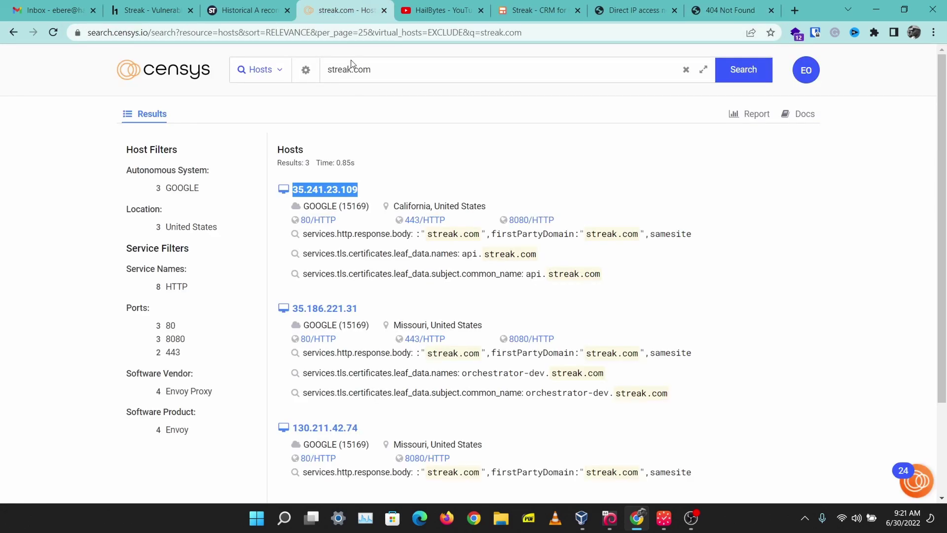
Step: Try the second host 35.186.221.31 in a new tab, then select the third host 130.211.42.74
{"action": "left_click_drag", "start_coordinate": [375, 312], "coordinate": [292, 311]}
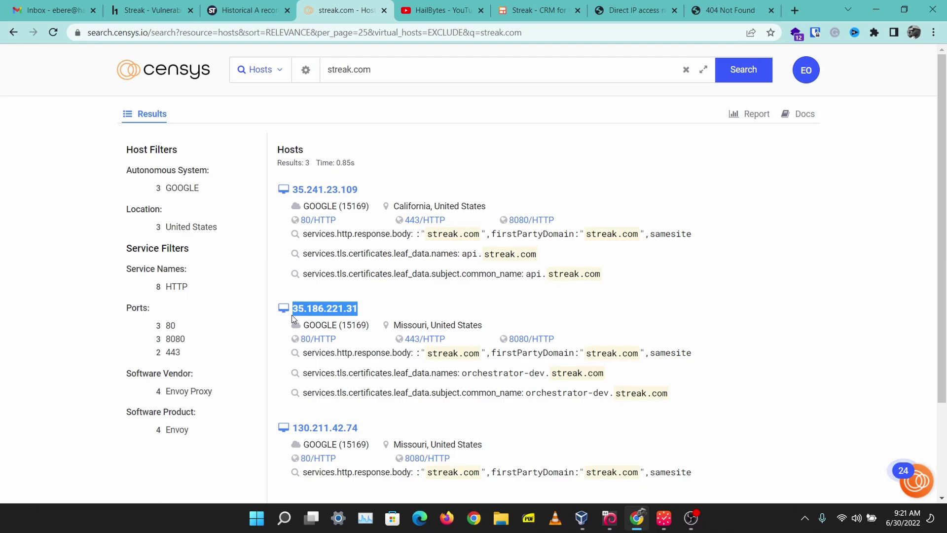
{"action": "key", "text": "ctrl+t"}
{"action": "key", "text": "ctrl+v"}
{"action": "key", "text": "Return"}
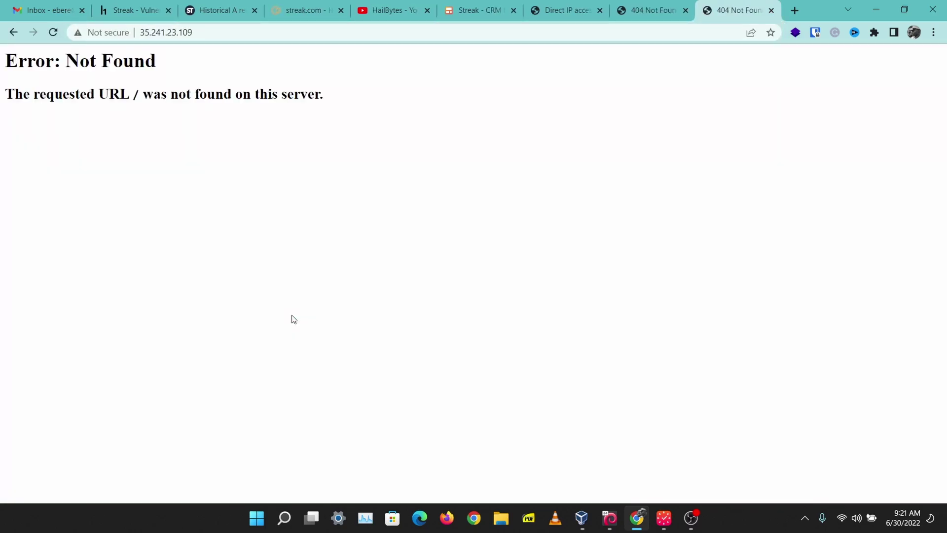
{"action": "mouse_move", "coordinate": [296, 10]}
{"action": "left_mouse_down"}
{"action": "mouse_move", "coordinate": [360, 392]}
{"action": "mouse_move", "coordinate": [261, 3]}
{"action": "left_mouse_up"}
{"action": "scroll", "coordinate": [393, 365], "scroll_direction": "down", "scroll_amount": 2}
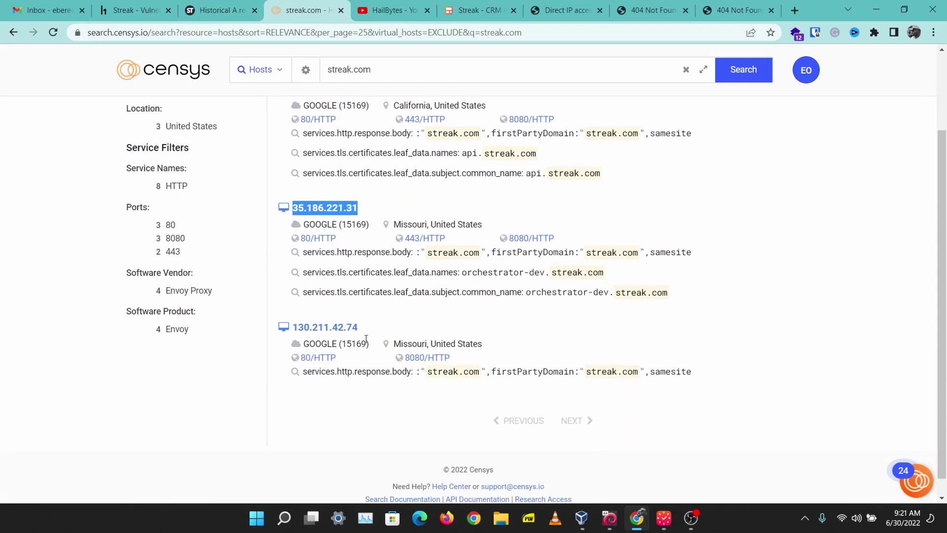
{"action": "left_click_drag", "start_coordinate": [366, 330], "coordinate": [284, 329]}
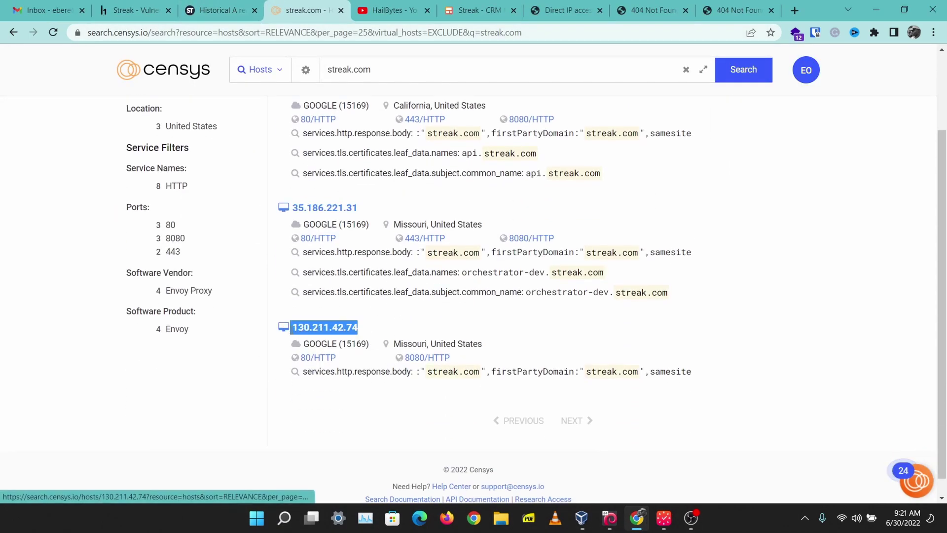
Step: Copy 130.211.42.74 and load it in a new tab
{"action": "key", "text": "ctrl+c"}
{"action": "key", "text": "ctrl+t"}
{"action": "key", "text": "ctrl+v"}
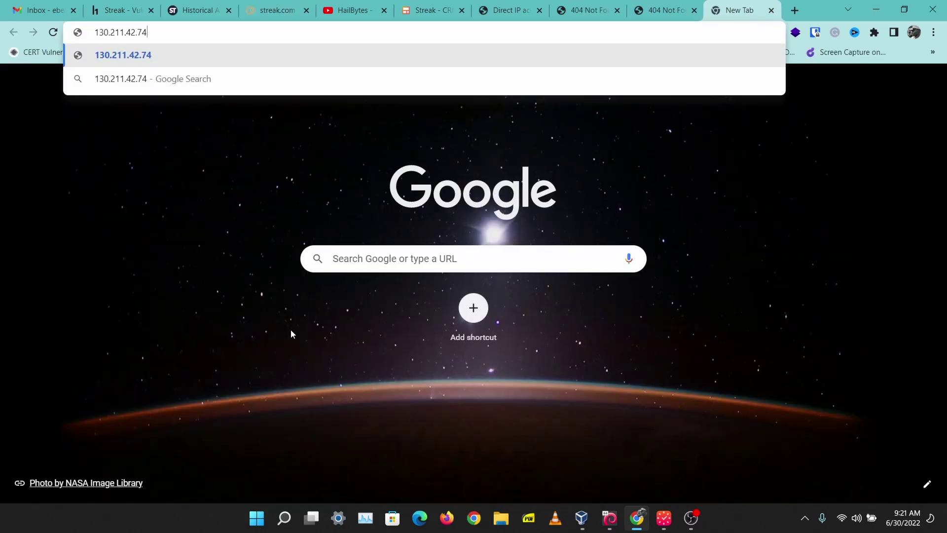
{"action": "left_click", "coordinate": [291, 330]}
{"action": "key", "text": "Return"}
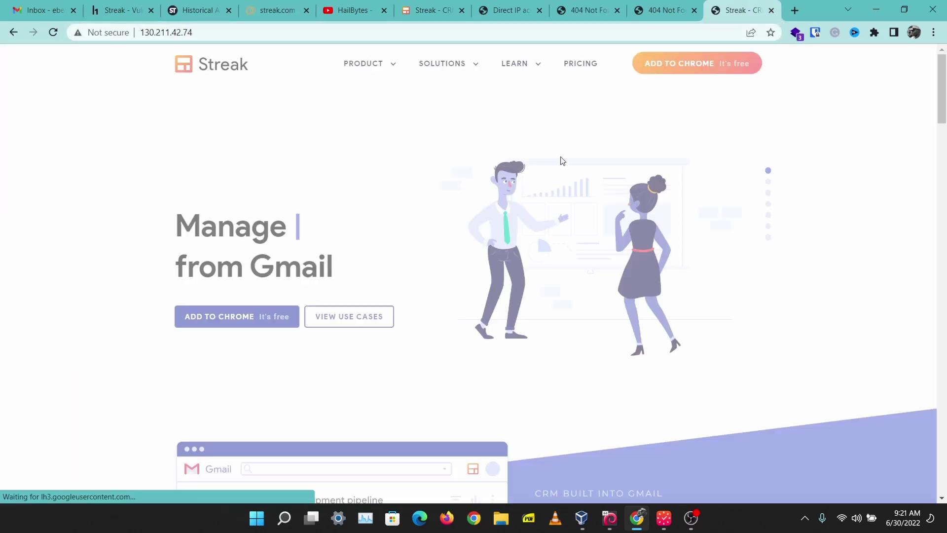
Step: Place the 130.211.42.74 tab beside streak.com and compare the two Streak homepages
{"action": "left_click_drag", "start_coordinate": [736, 9], "coordinate": [497, 9]}
{"action": "left_click", "coordinate": [416, 9]}
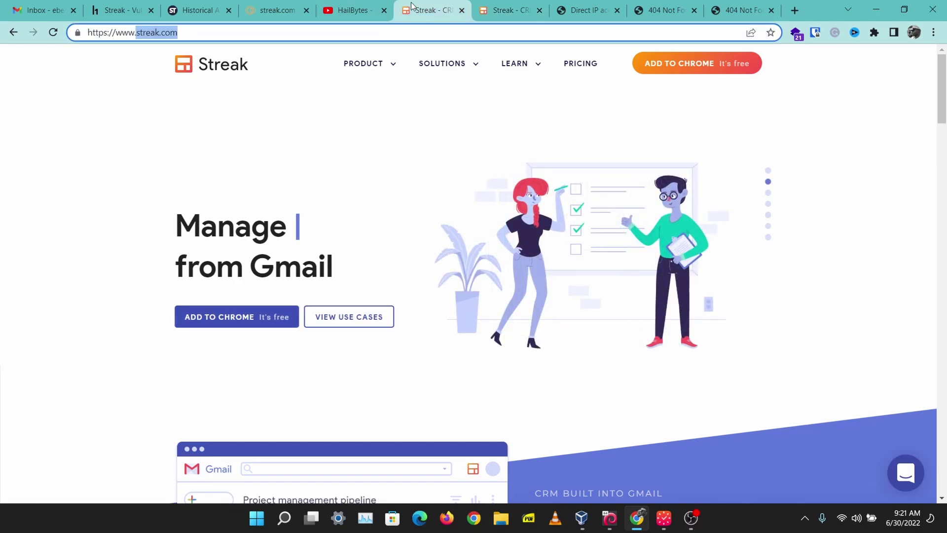
{"action": "left_click", "coordinate": [421, 190]}
{"action": "left_click", "coordinate": [510, 11]}
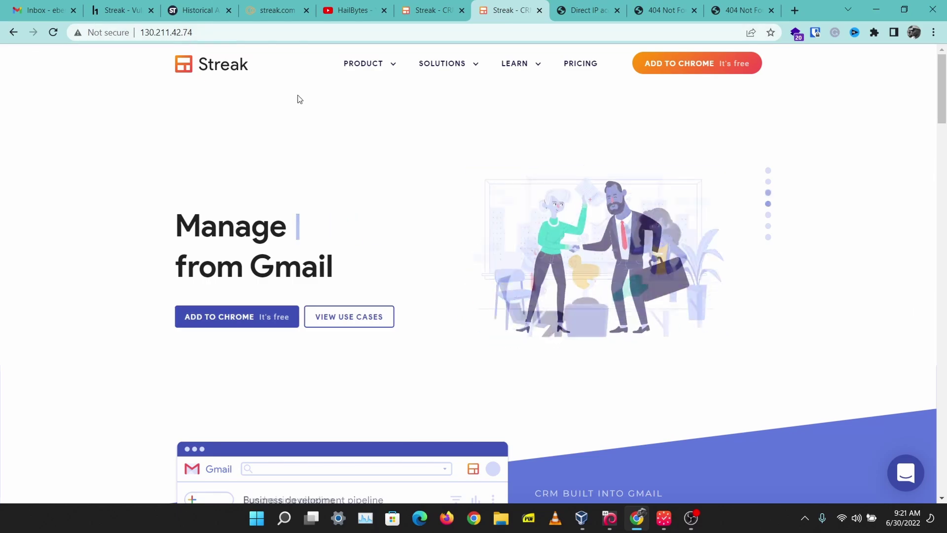
{"action": "left_click", "coordinate": [425, 11]}
{"action": "scroll", "coordinate": [498, 173], "scroll_direction": "down", "scroll_amount": 5}
{"action": "scroll", "coordinate": [513, 170], "scroll_direction": "up", "scroll_amount": 3}
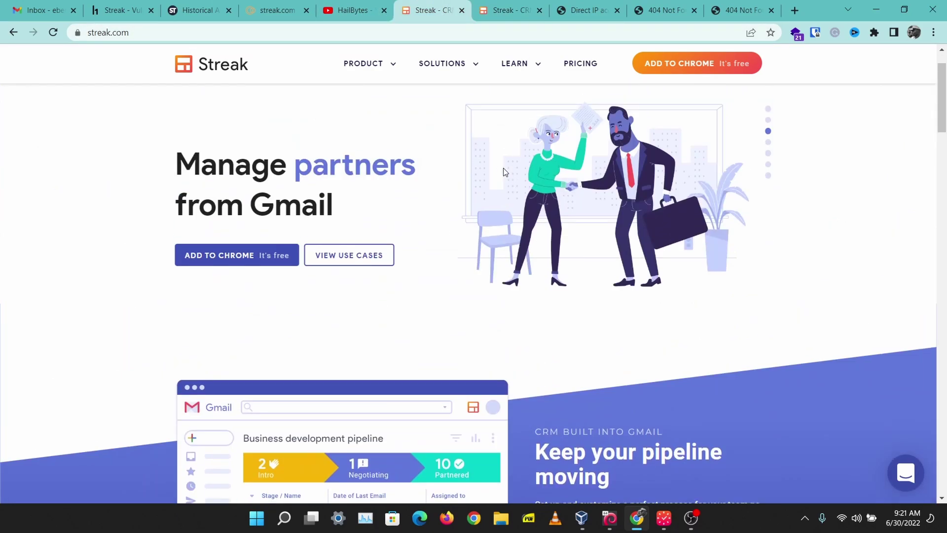
{"action": "scroll", "coordinate": [528, 169], "scroll_direction": "down", "scroll_amount": 7}
{"action": "scroll", "coordinate": [542, 167], "scroll_direction": "up", "scroll_amount": 8}
{"action": "scroll", "coordinate": [641, 207], "scroll_direction": "down", "scroll_amount": 13}
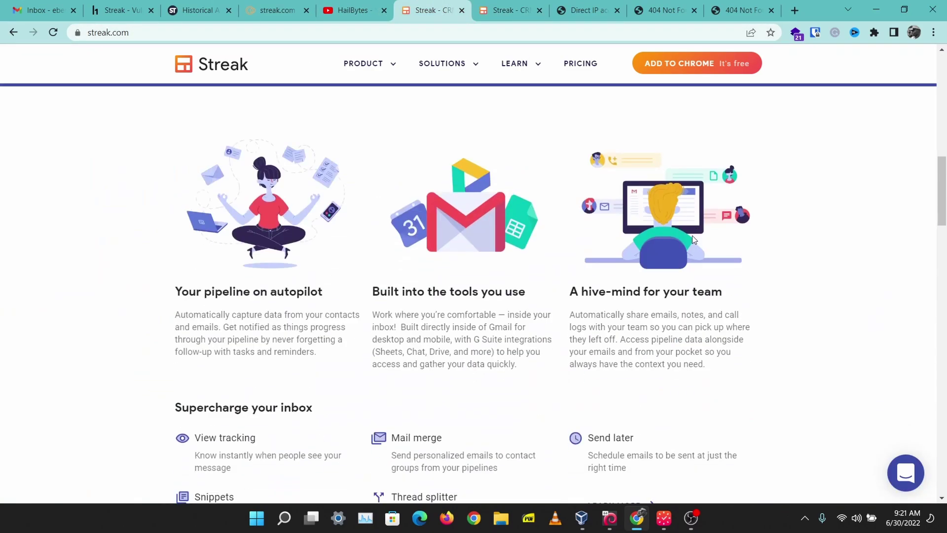
{"action": "scroll", "coordinate": [664, 246], "scroll_direction": "up", "scroll_amount": 10}
{"action": "scroll", "coordinate": [664, 245], "scroll_direction": "up", "scroll_amount": 4}
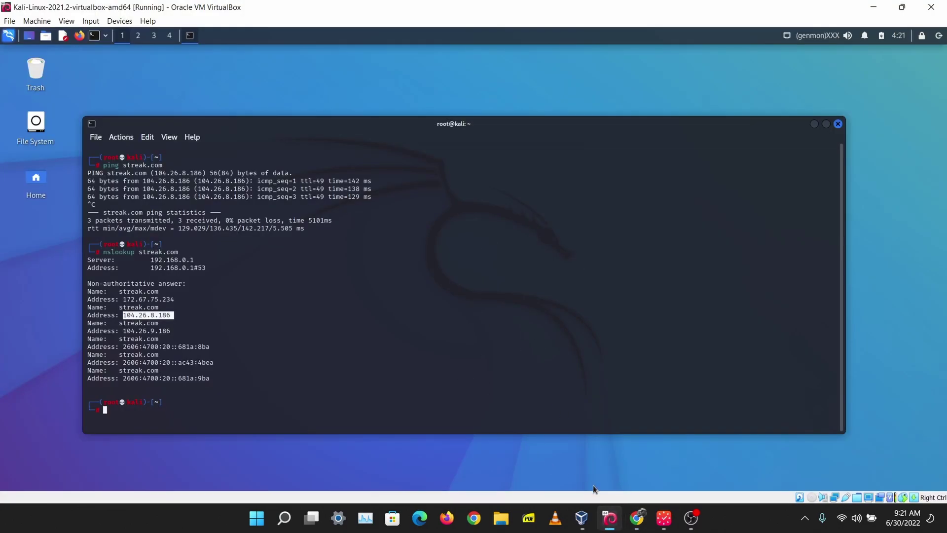
Step: Revisit the Censys and SecurityTrails results, then view the Streak page served by 130.211.42.74
{"action": "left_click", "coordinate": [610, 518]}
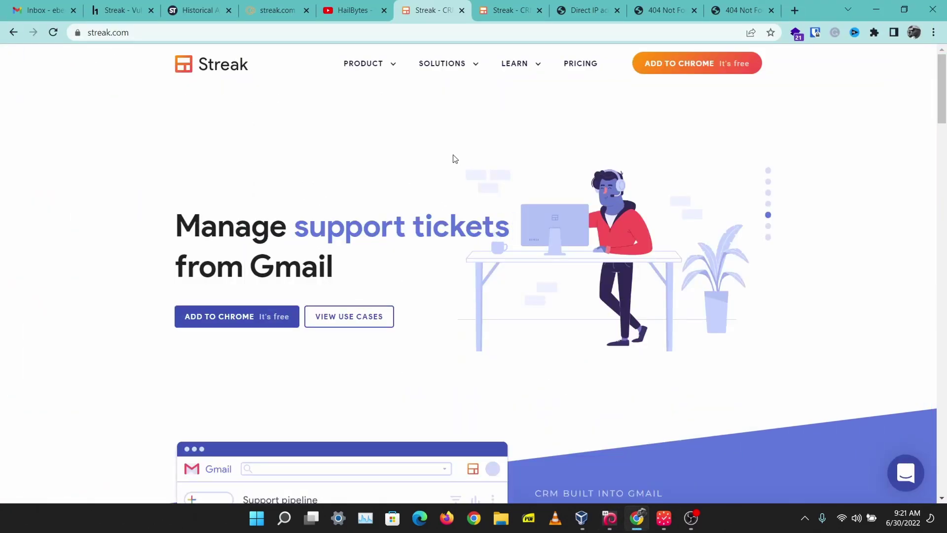
{"action": "left_click", "coordinate": [277, 12]}
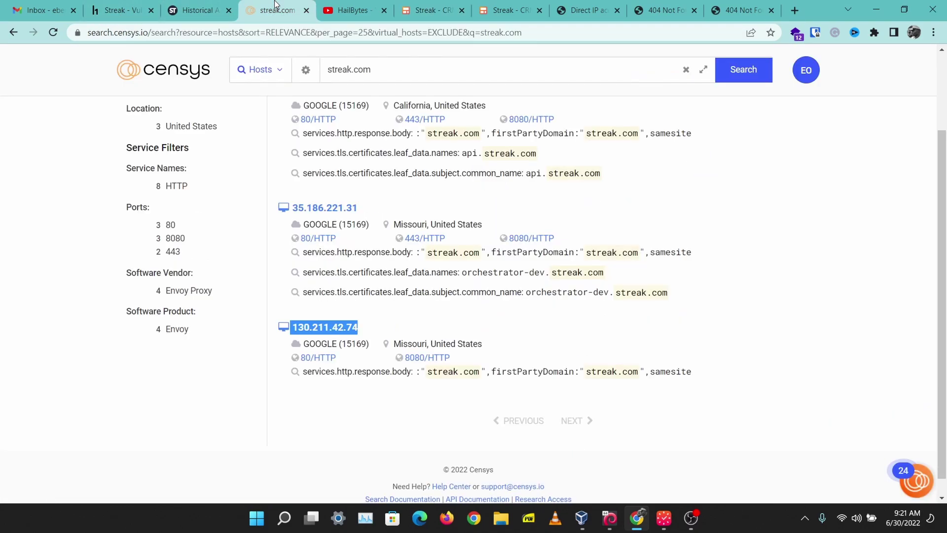
{"action": "left_click", "coordinate": [209, 10]}
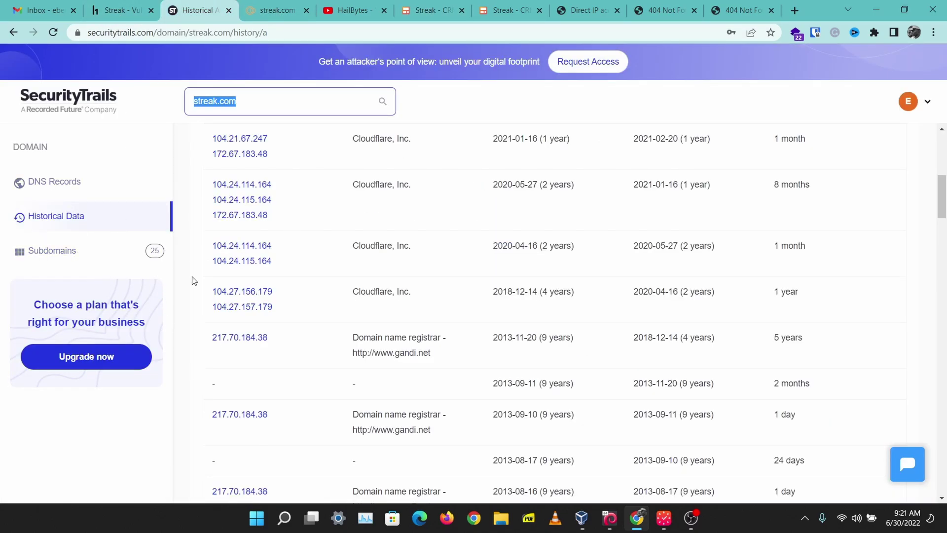
{"action": "left_click", "coordinate": [285, 16]}
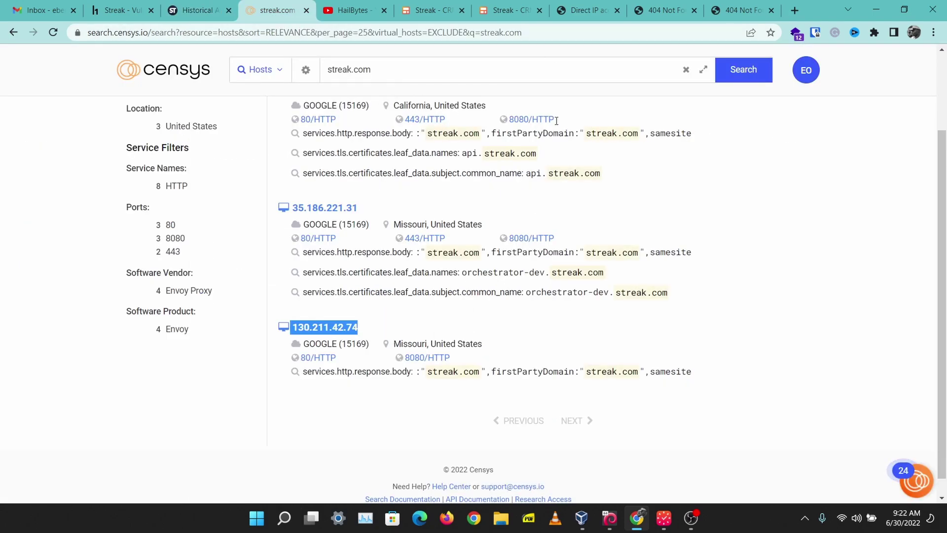
{"action": "left_click", "coordinate": [487, 14]}
{"action": "scroll", "coordinate": [446, 166], "scroll_direction": "down", "scroll_amount": 10}
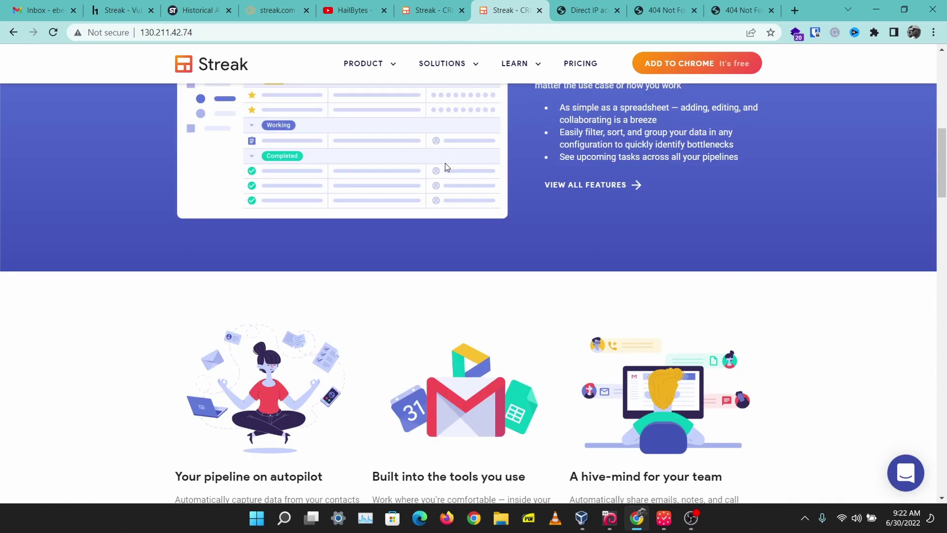